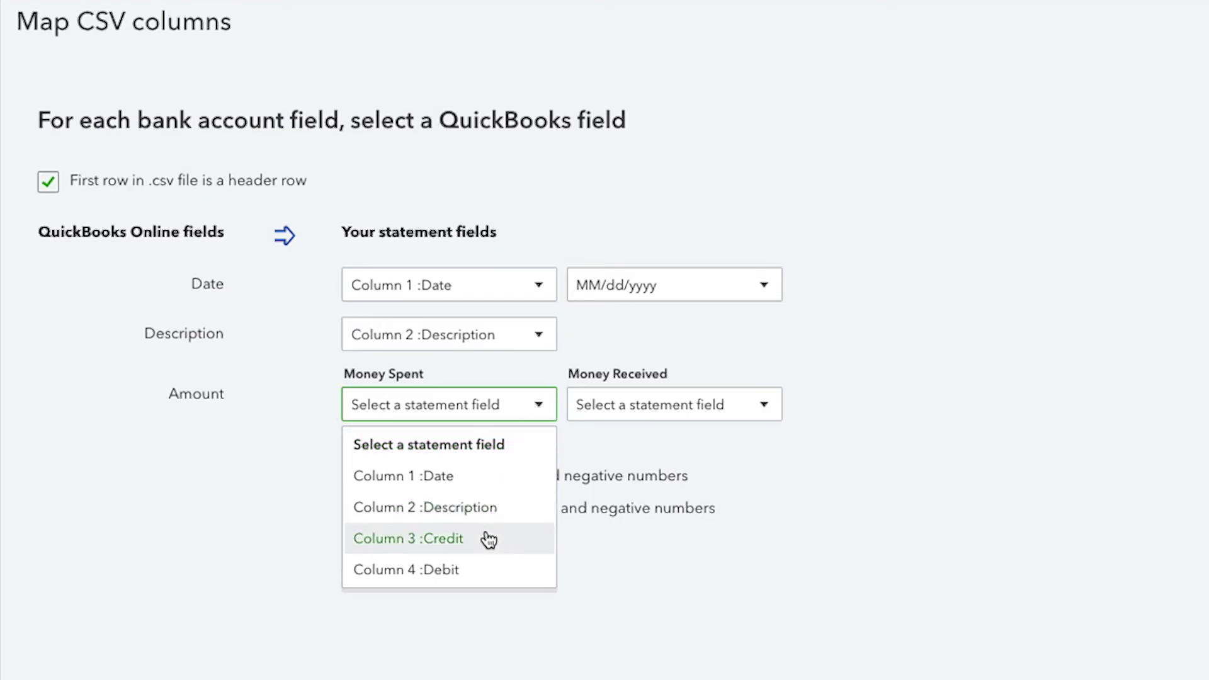
Map Money Spent to Column 4 :Debit and Money Received to Column 3 :Credit.
click(485, 570)
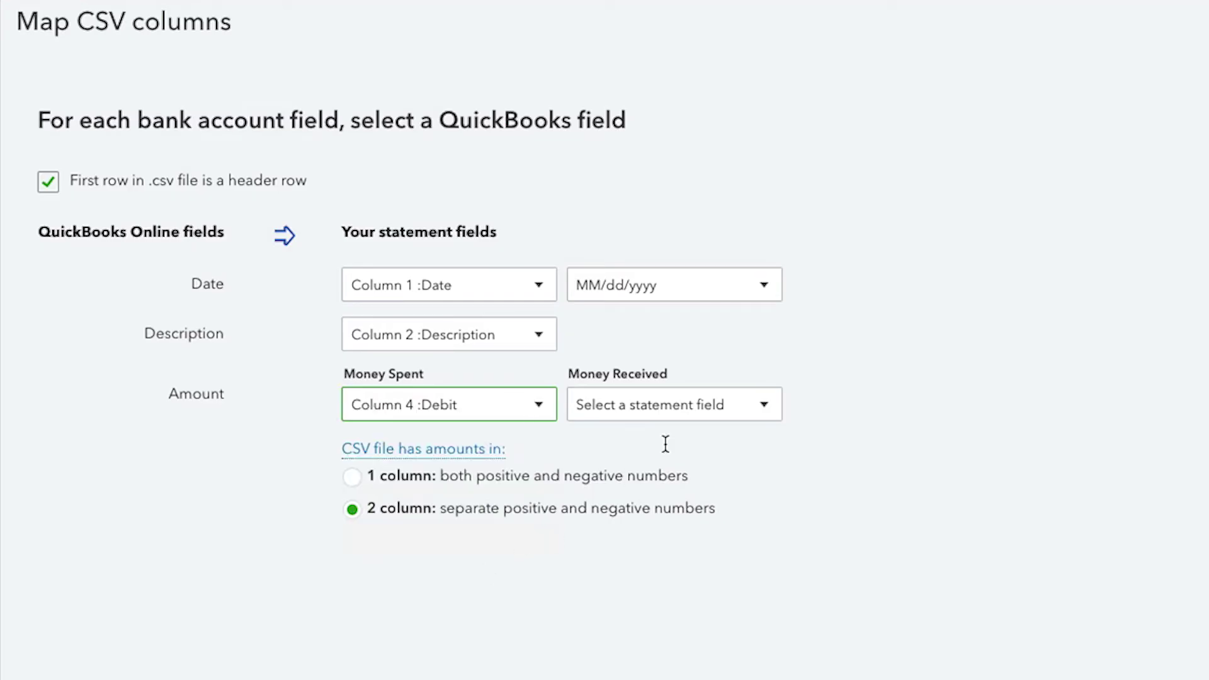
click(768, 413)
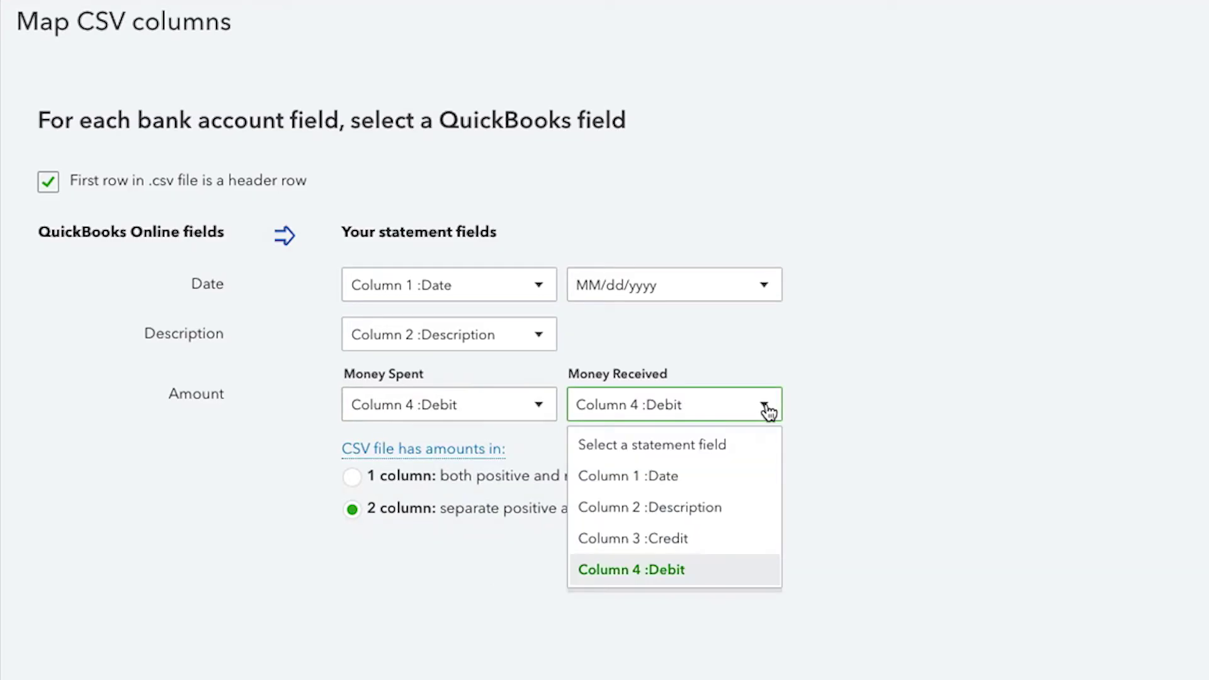
click(693, 540)
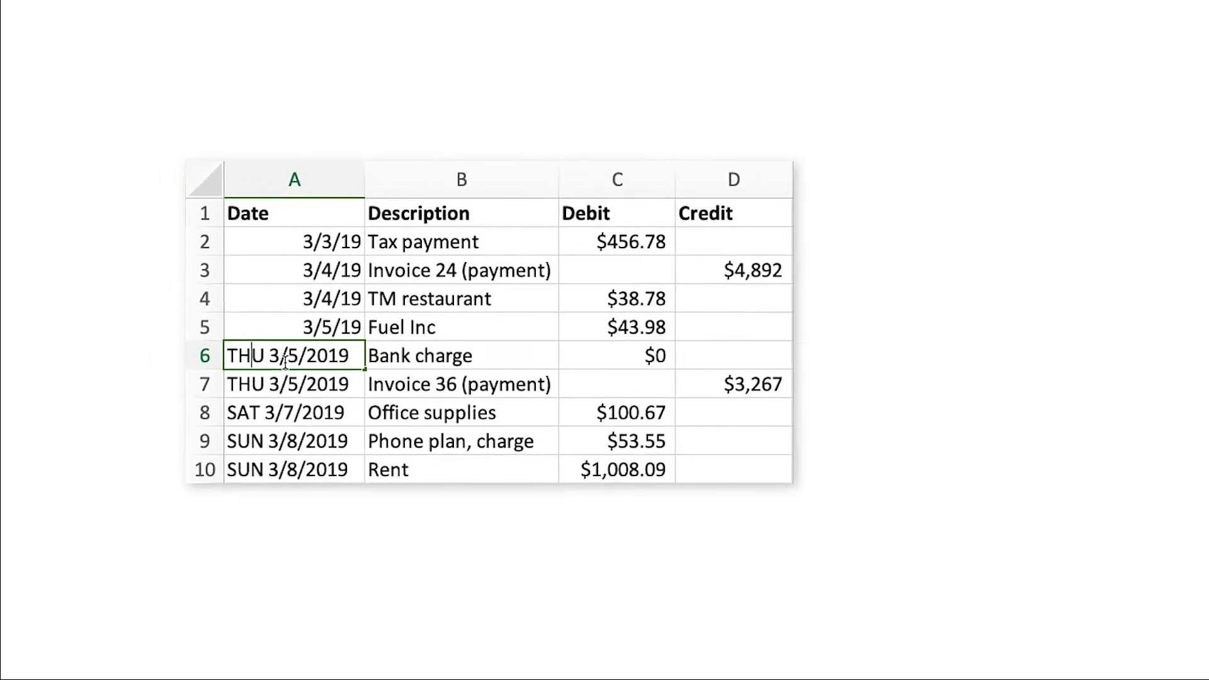
Remove the weekday prefixes TUE, WED, WED from the dates in A2–A4.
double_click(345, 230)
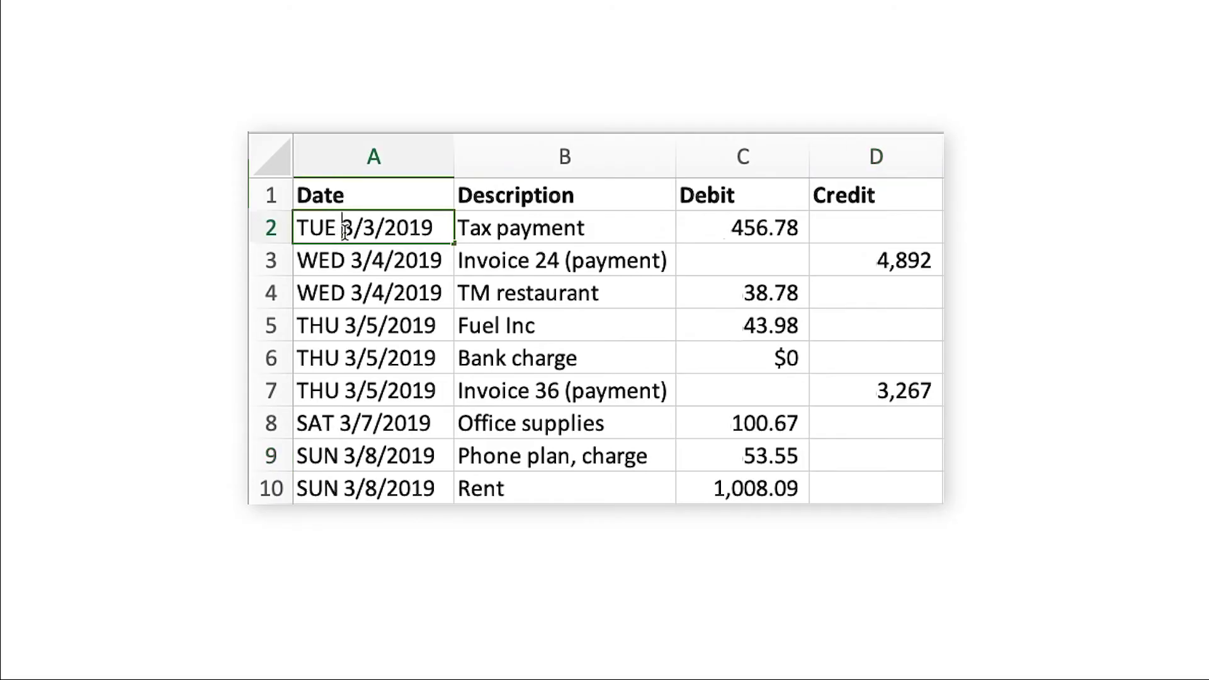
drag(344, 230, 262, 227)
key(BackSpace)
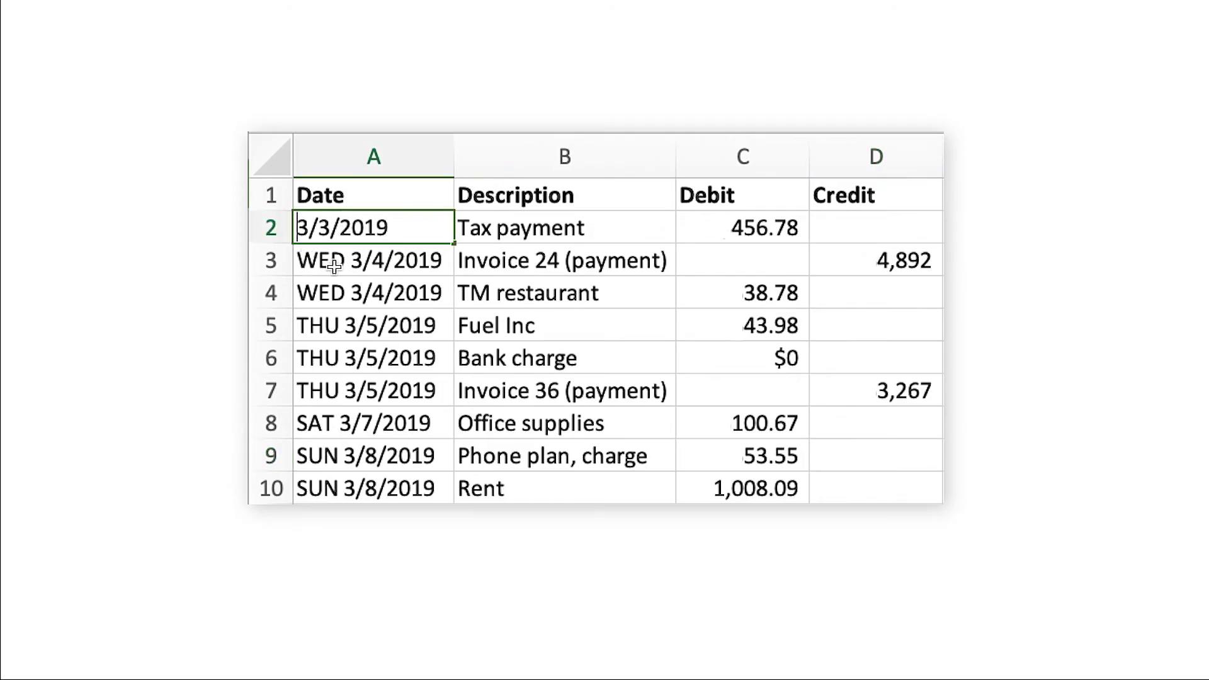
key(Return)
double_click(347, 260)
drag(347, 260, 295, 260)
key(BackSpace)
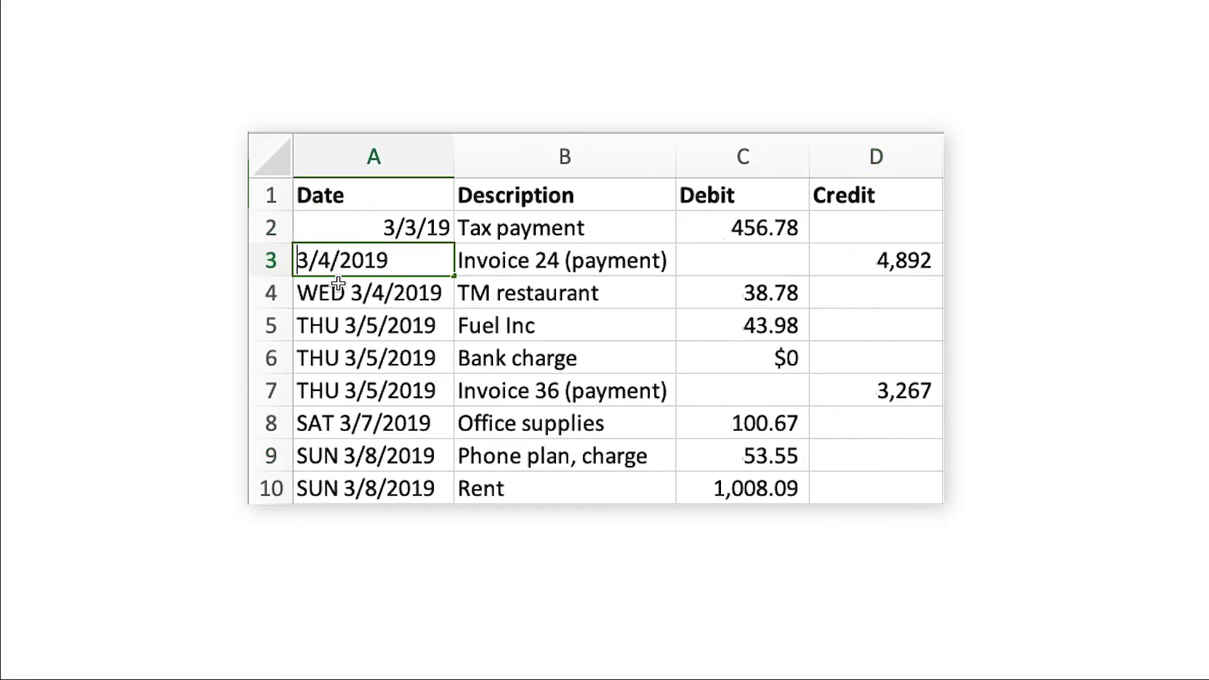
key(Return)
double_click(347, 292)
drag(347, 292, 295, 293)
key(BackSpace)
key(Return)
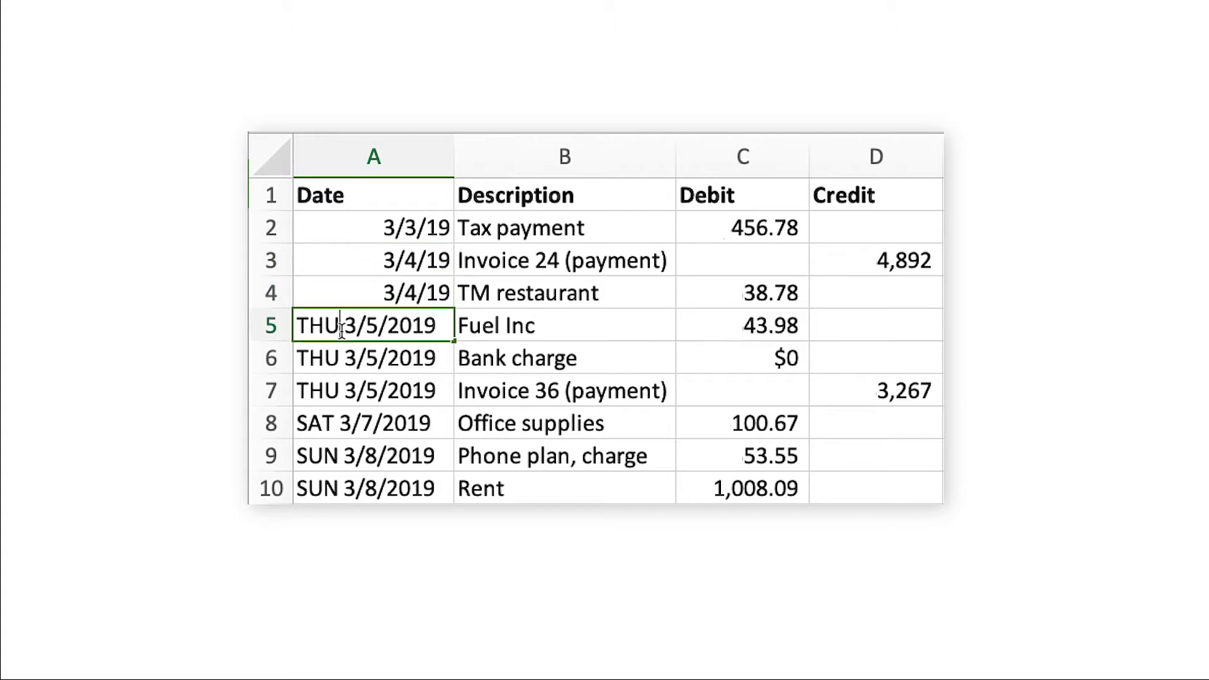
Remove the THU weekday prefixes from the dates in A5–A7.
double_click(345, 325)
drag(344, 325, 295, 325)
key(BackSpace)
key(Return)
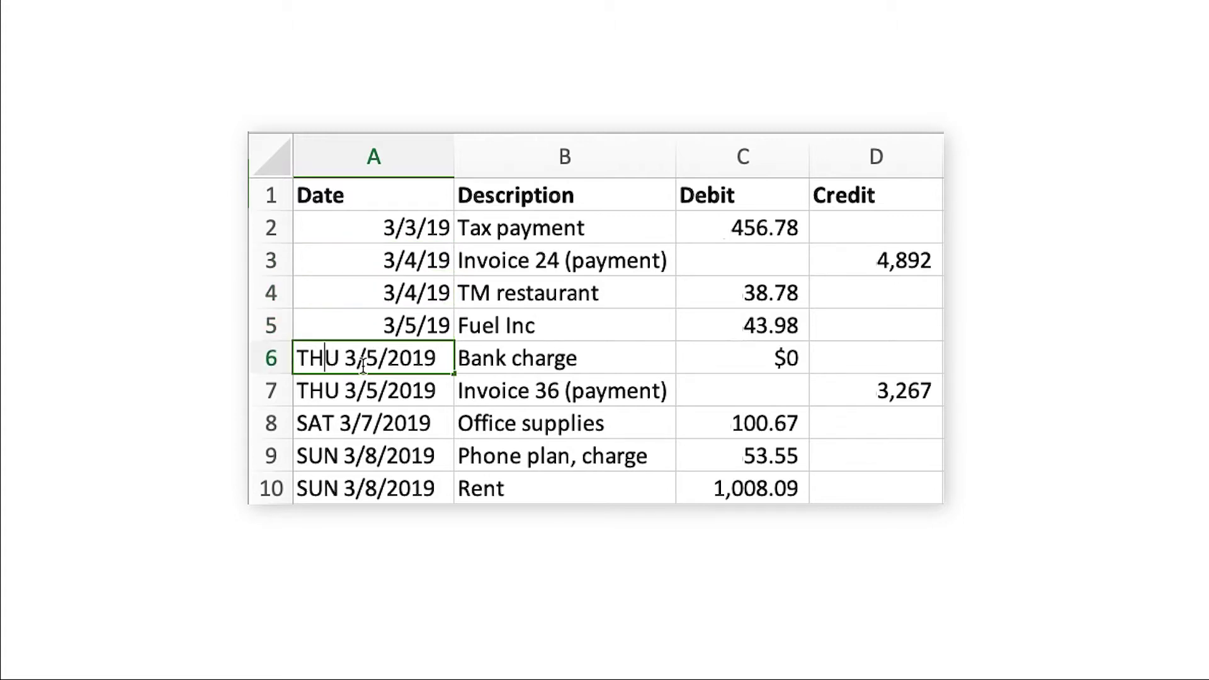
double_click(344, 358)
drag(343, 358, 296, 357)
key(BackSpace)
key(Return)
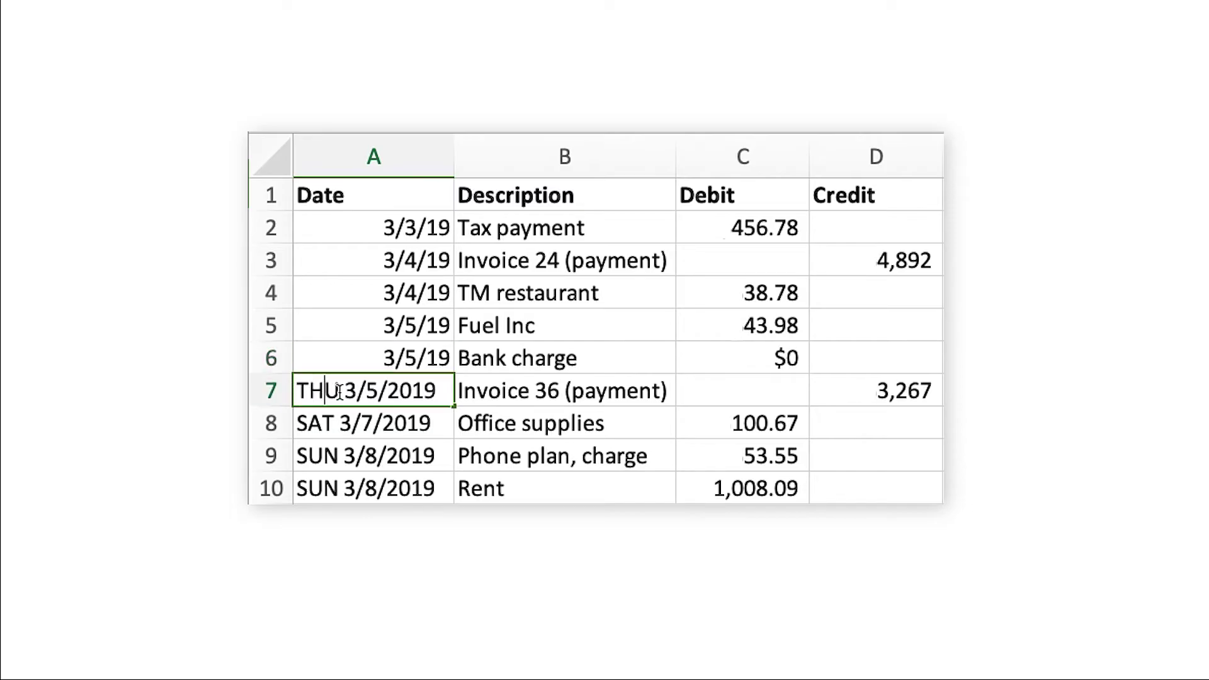
double_click(342, 390)
drag(342, 390, 296, 391)
key(BackSpace)
key(Return)
Remove the weekday prefixes SAT, SUN, SUN from the dates in A8–A10.
double_click(343, 423)
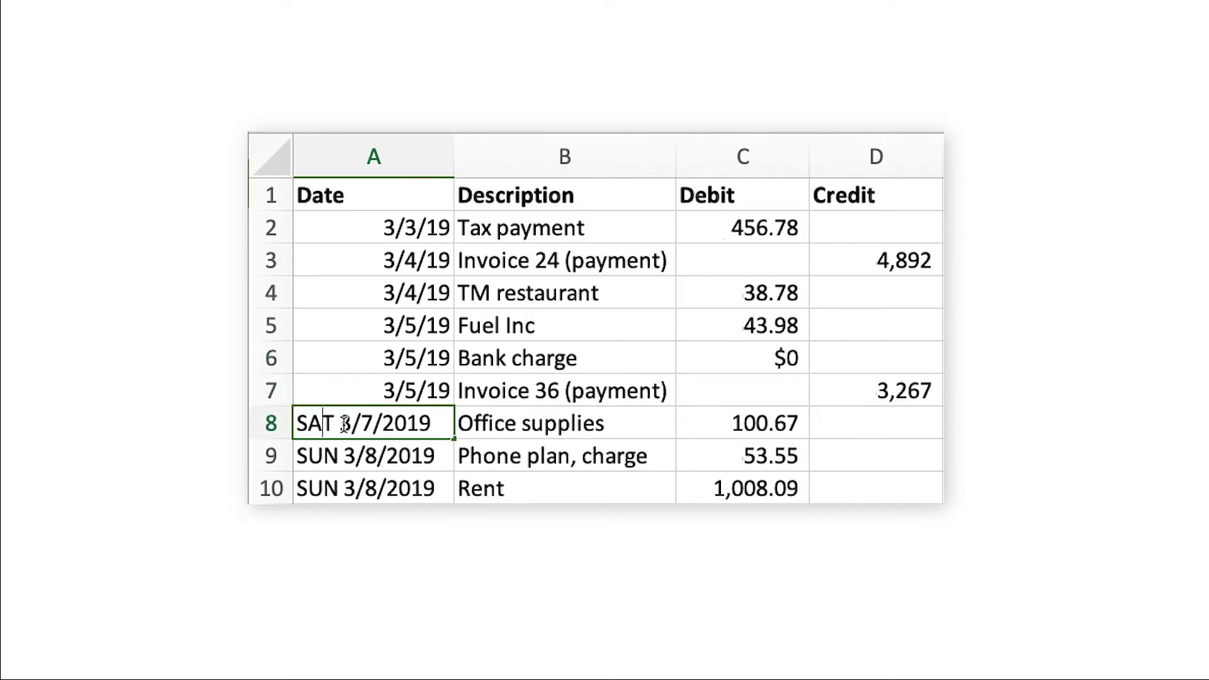
drag(343, 423, 296, 423)
key(BackSpace)
key(Return)
double_click(344, 456)
drag(344, 456, 297, 455)
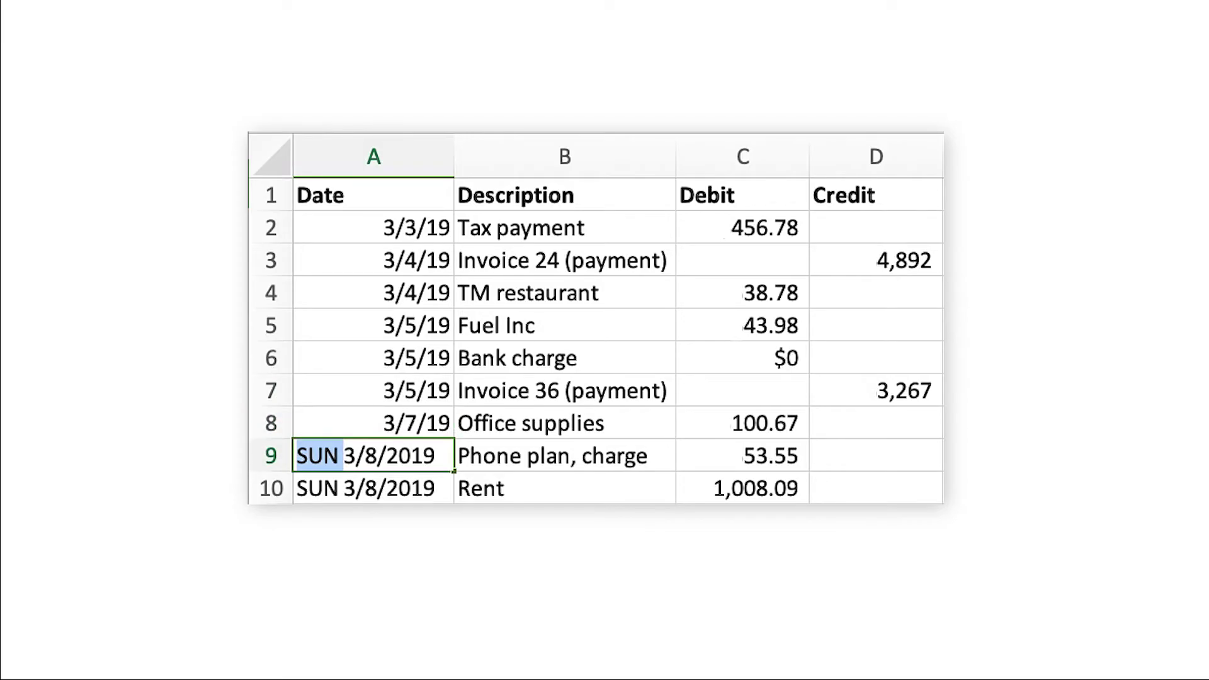
key(BackSpace)
key(Return)
double_click(344, 489)
drag(346, 489, 296, 488)
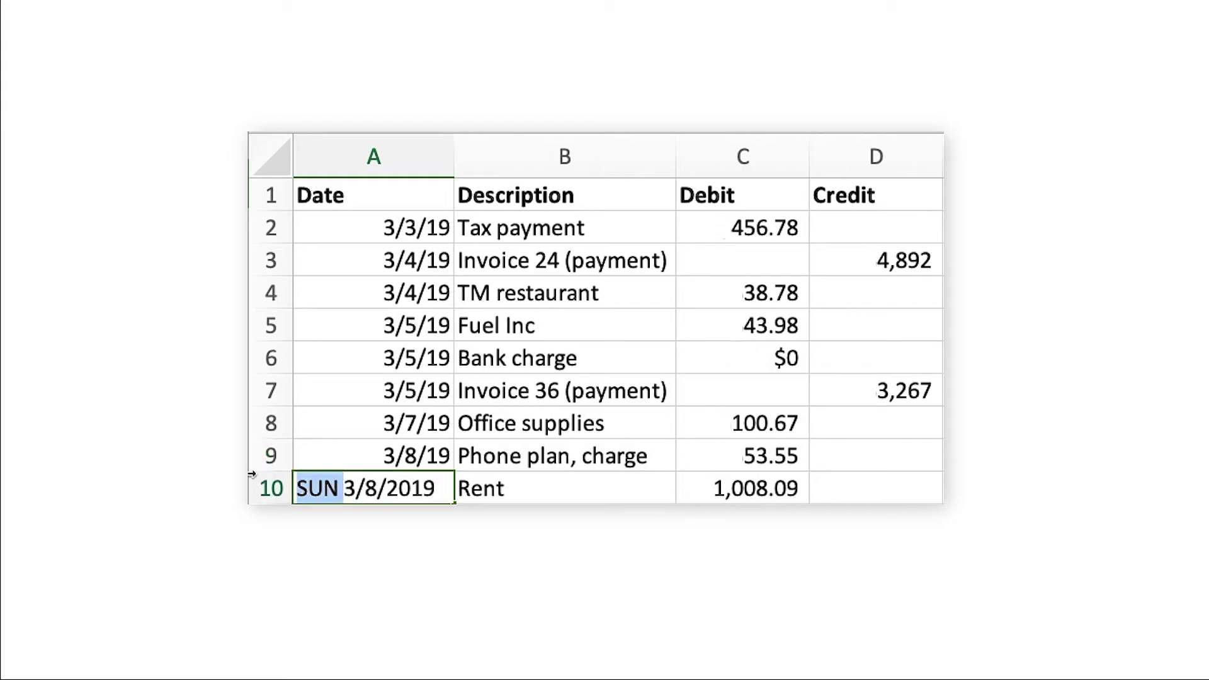
key(BackSpace)
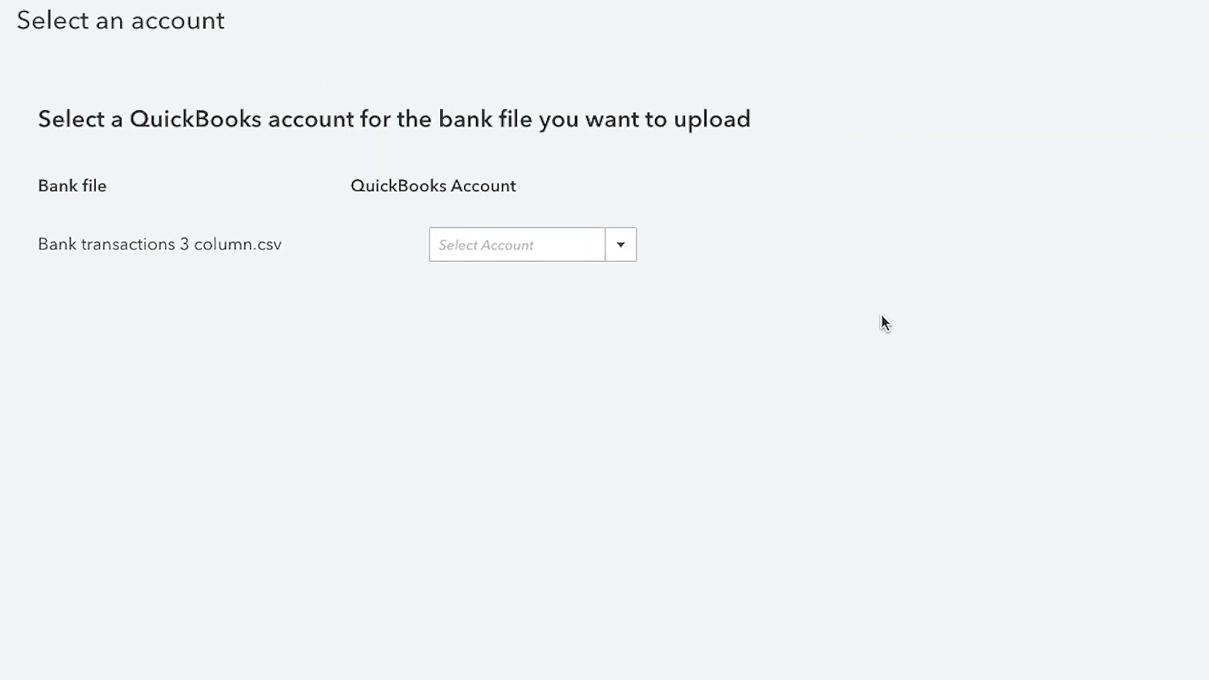
Add a new account for the bank file with Account Type set to Credit card.
click(620, 247)
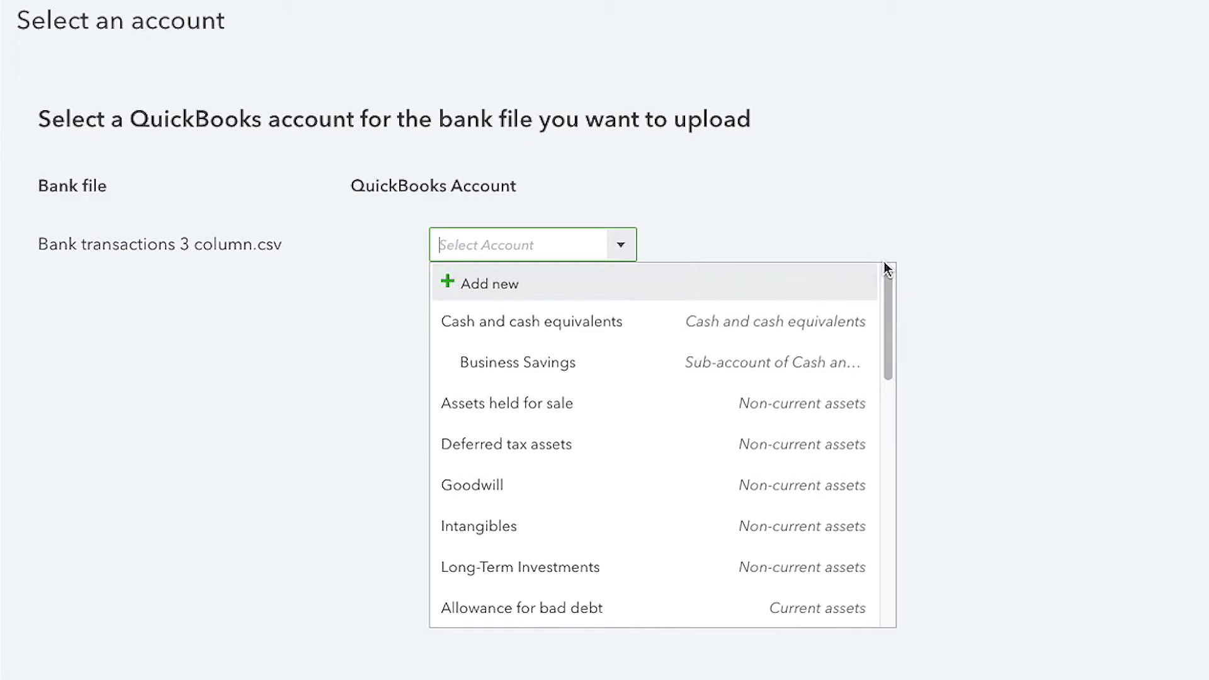
click(539, 286)
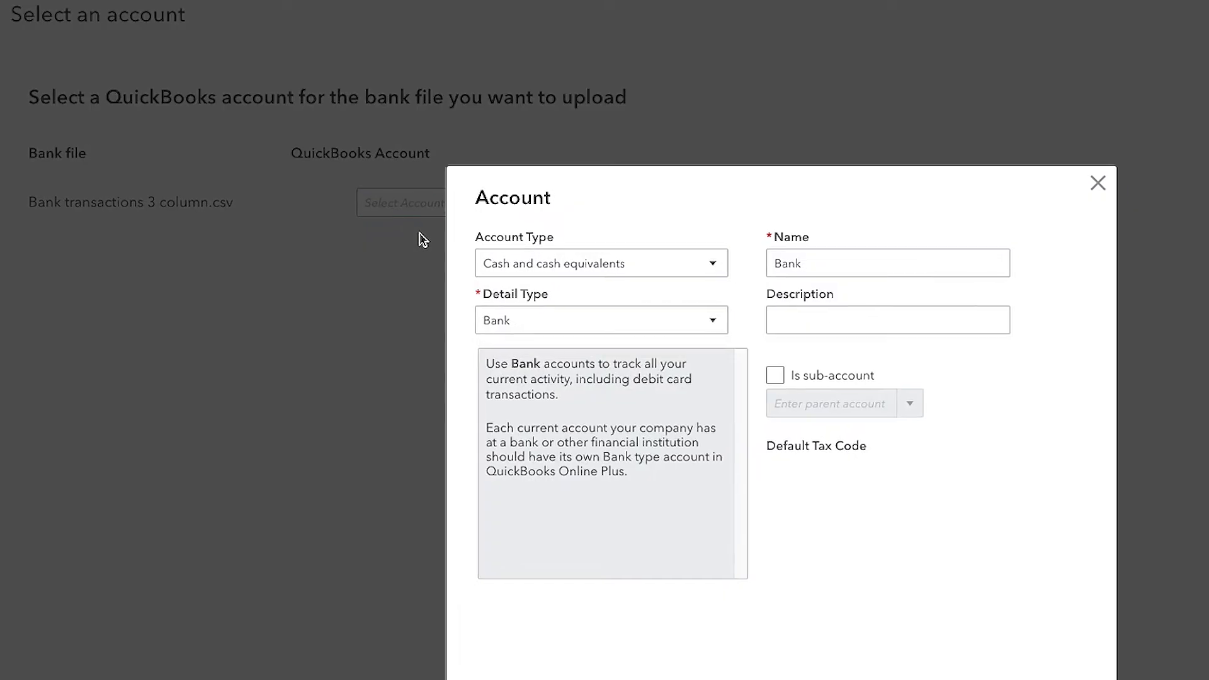
click(669, 256)
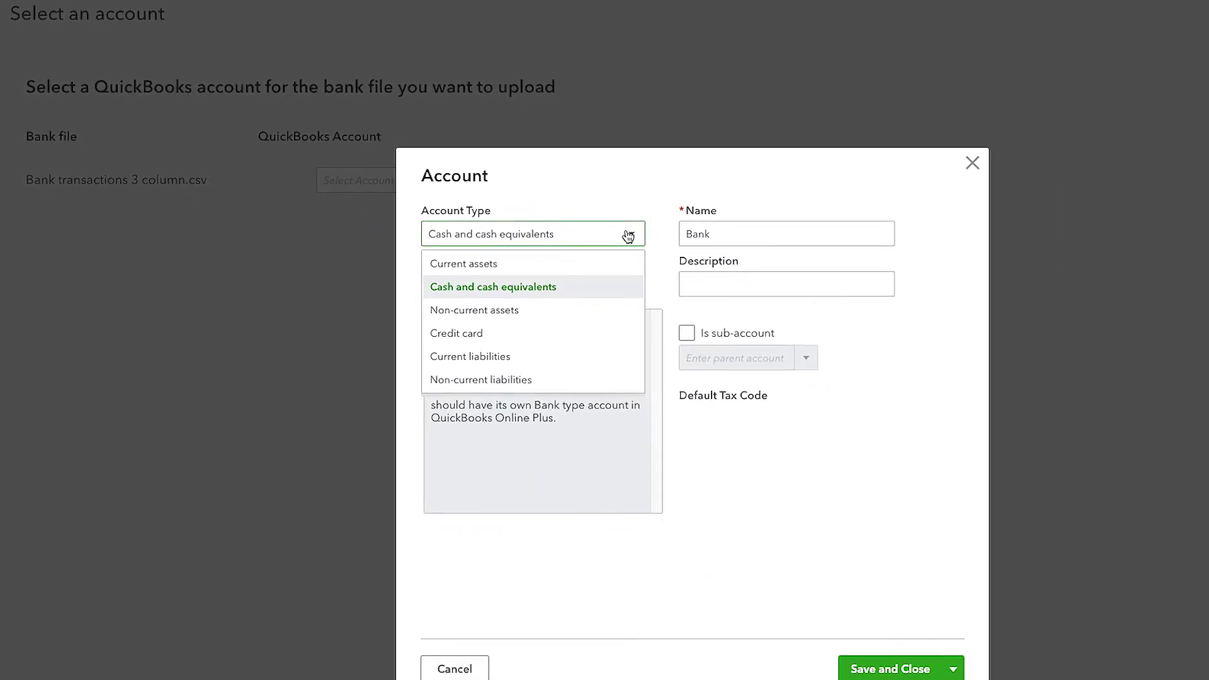
click(445, 324)
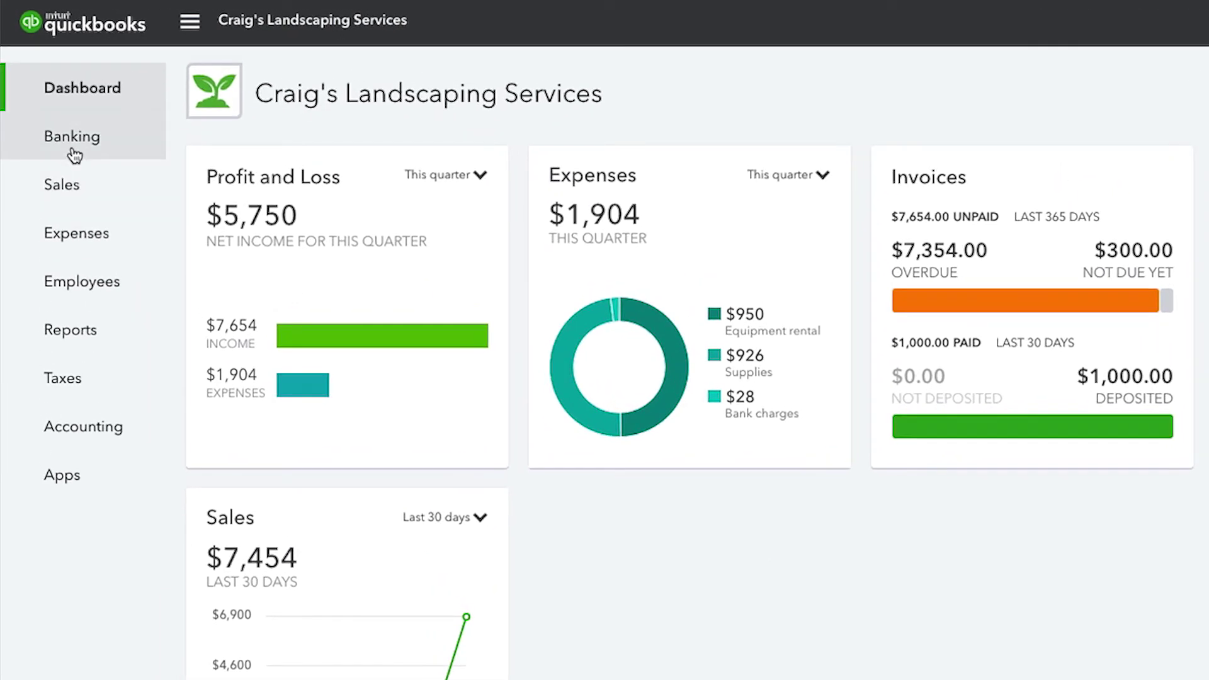
On the Banking page, start uploading bank transactions from a file.
mouse_move(75, 155)
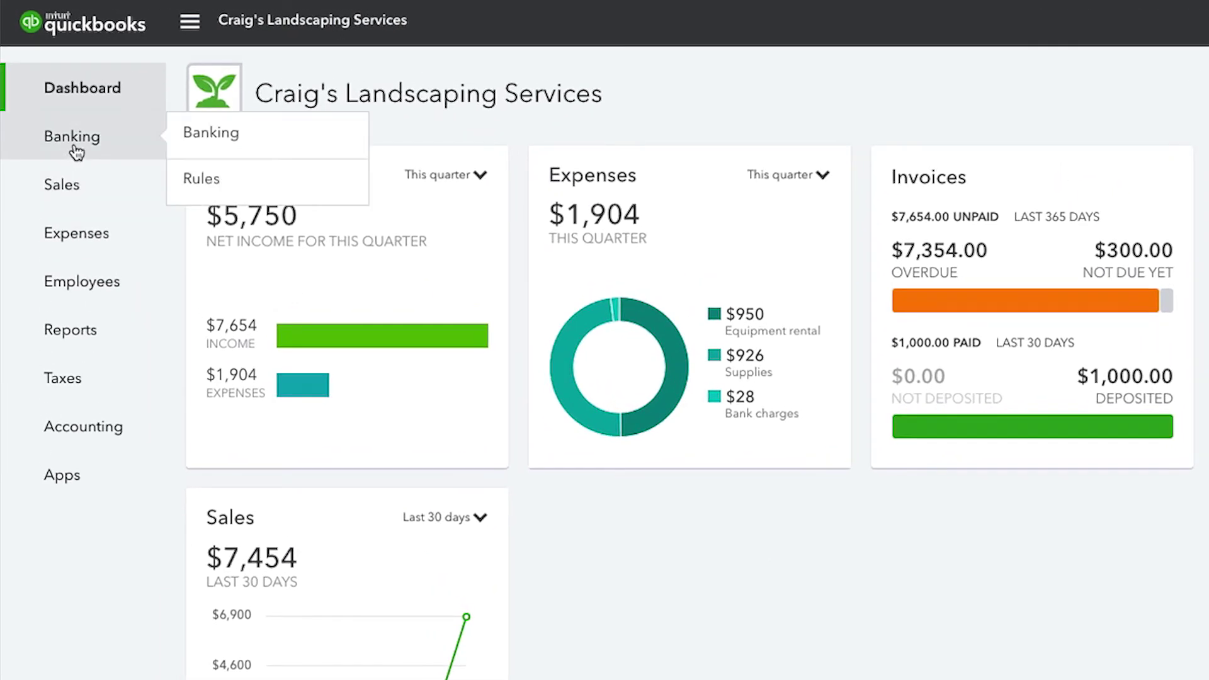
click(201, 145)
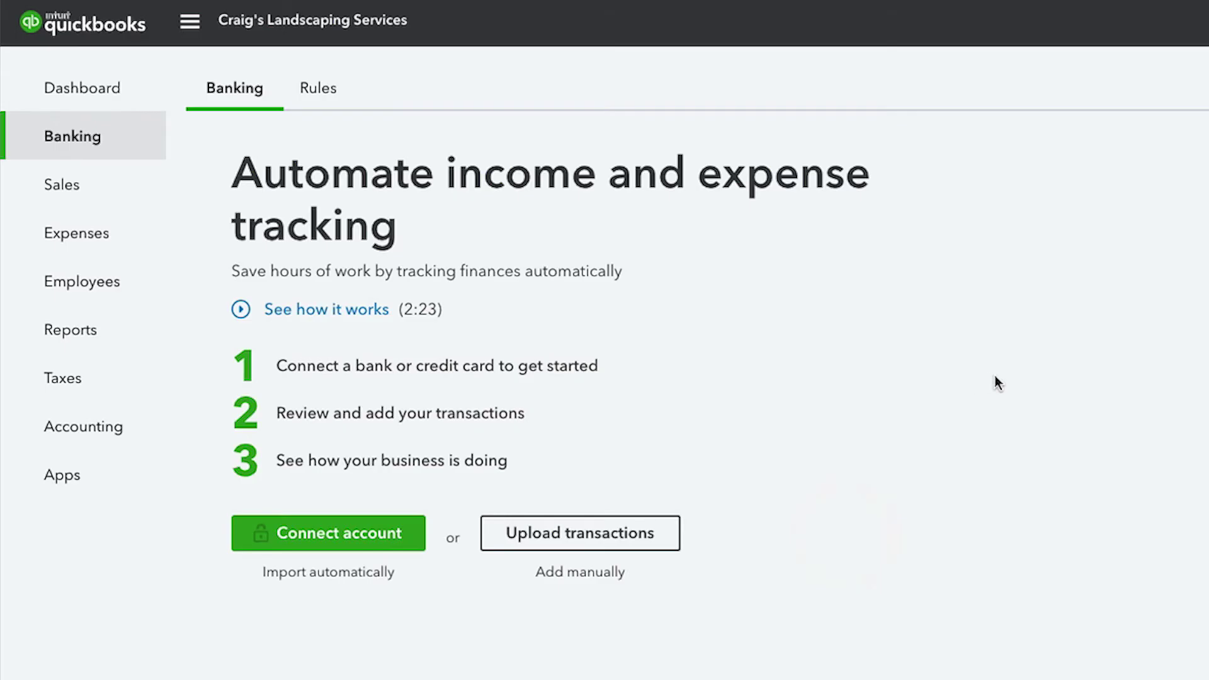
click(624, 536)
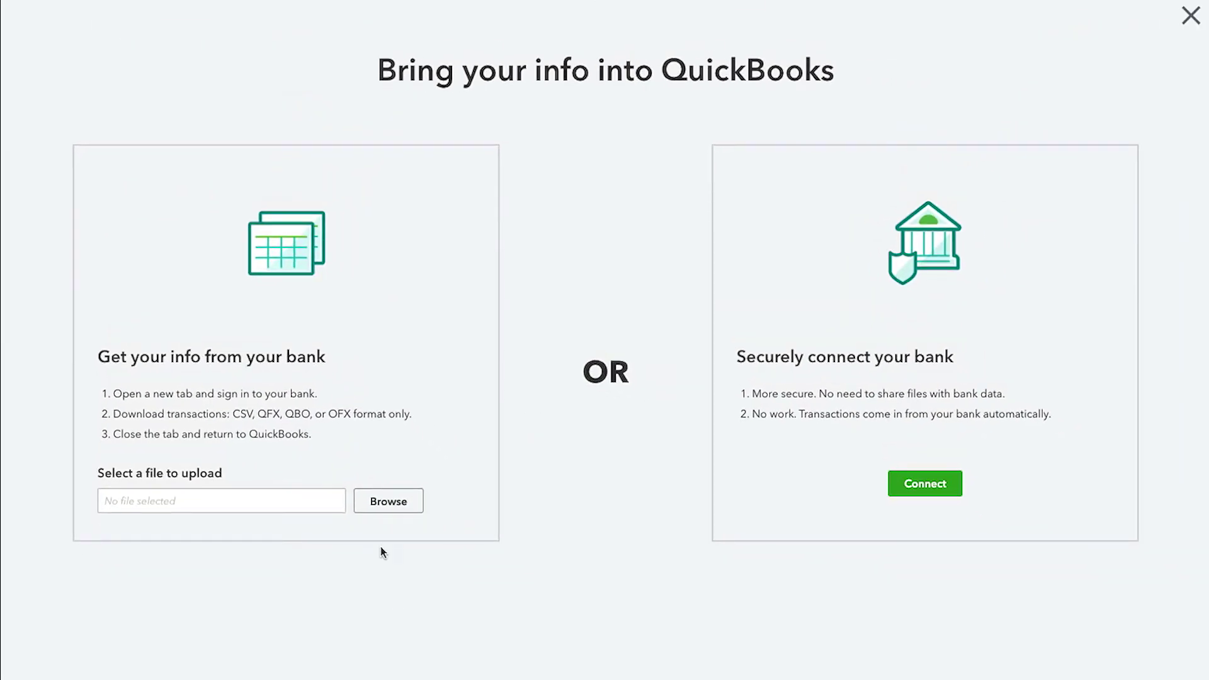
Choose Bank transactions 4columnX.csv from the Desktop and continue to the next import step.
click(391, 502)
click(107, 119)
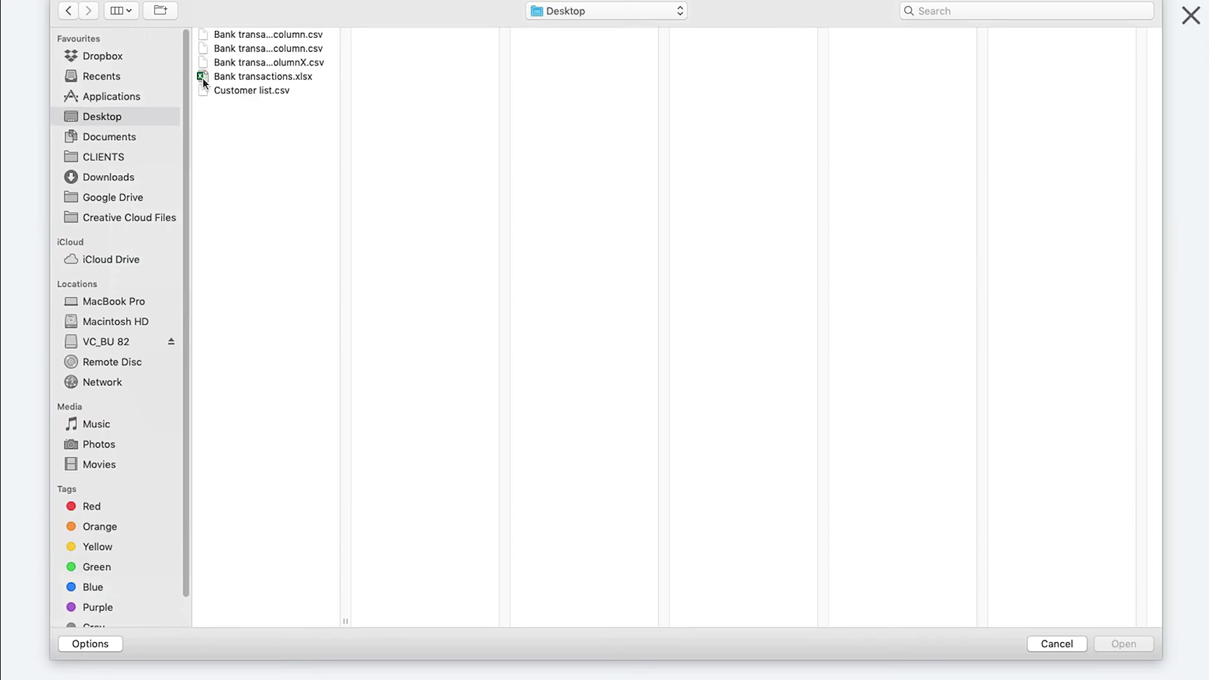
click(274, 61)
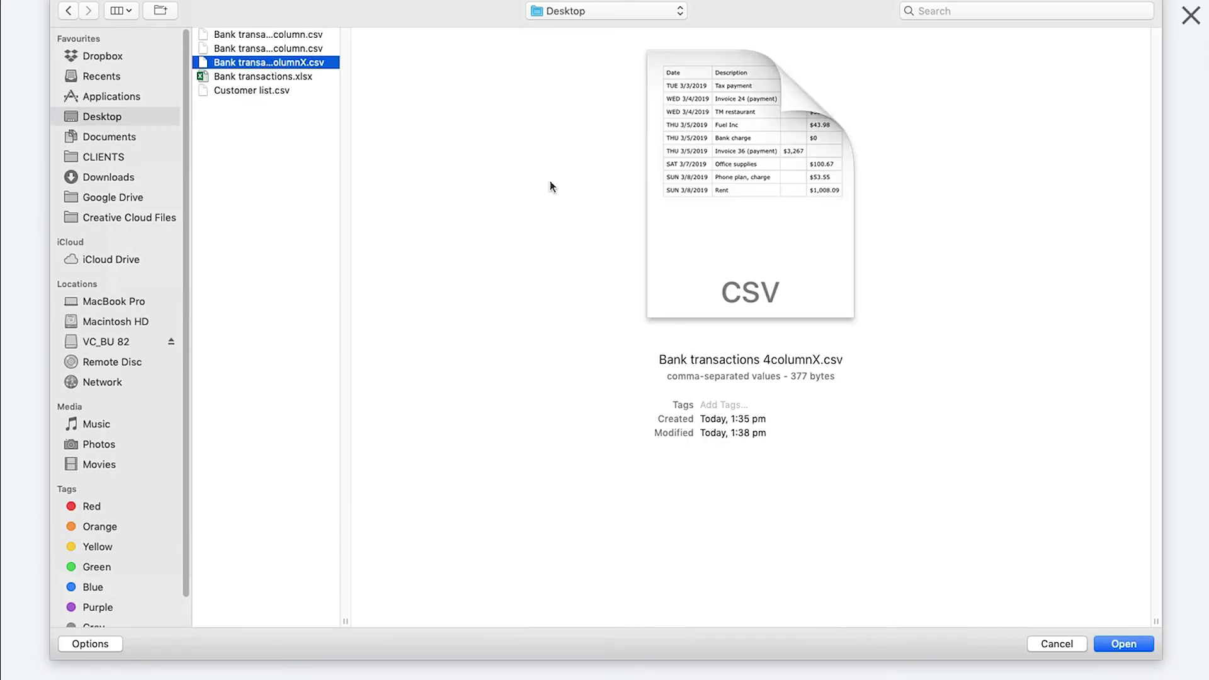
click(1135, 646)
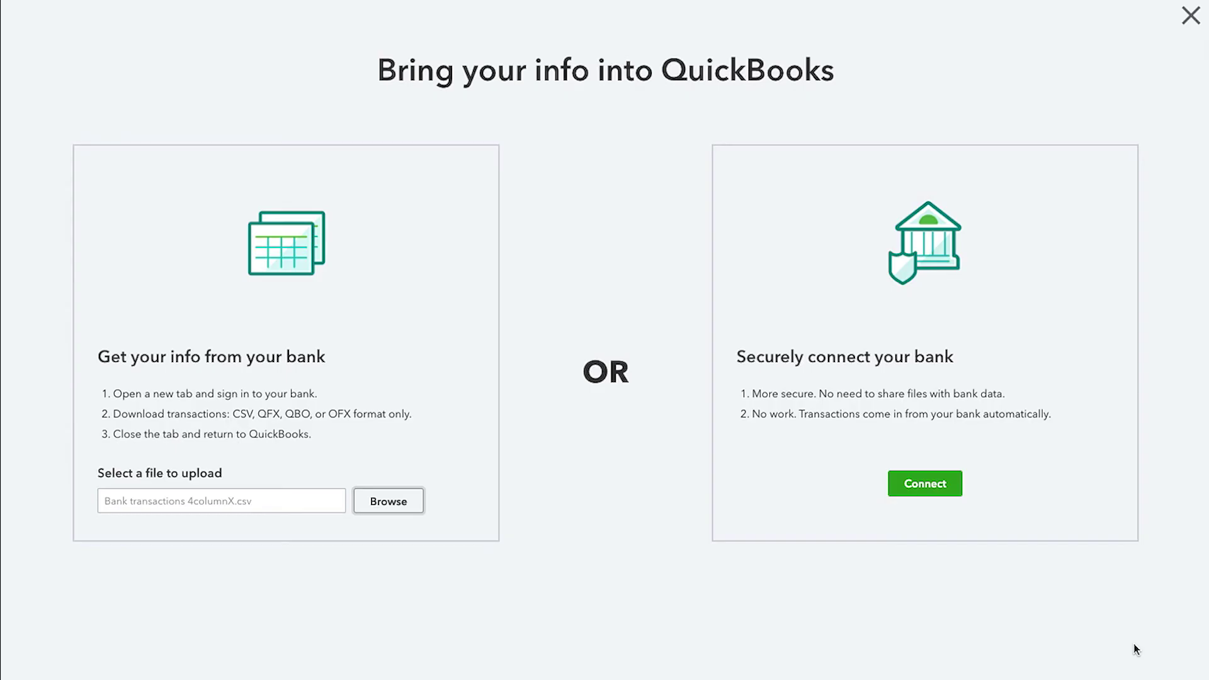
click(1168, 659)
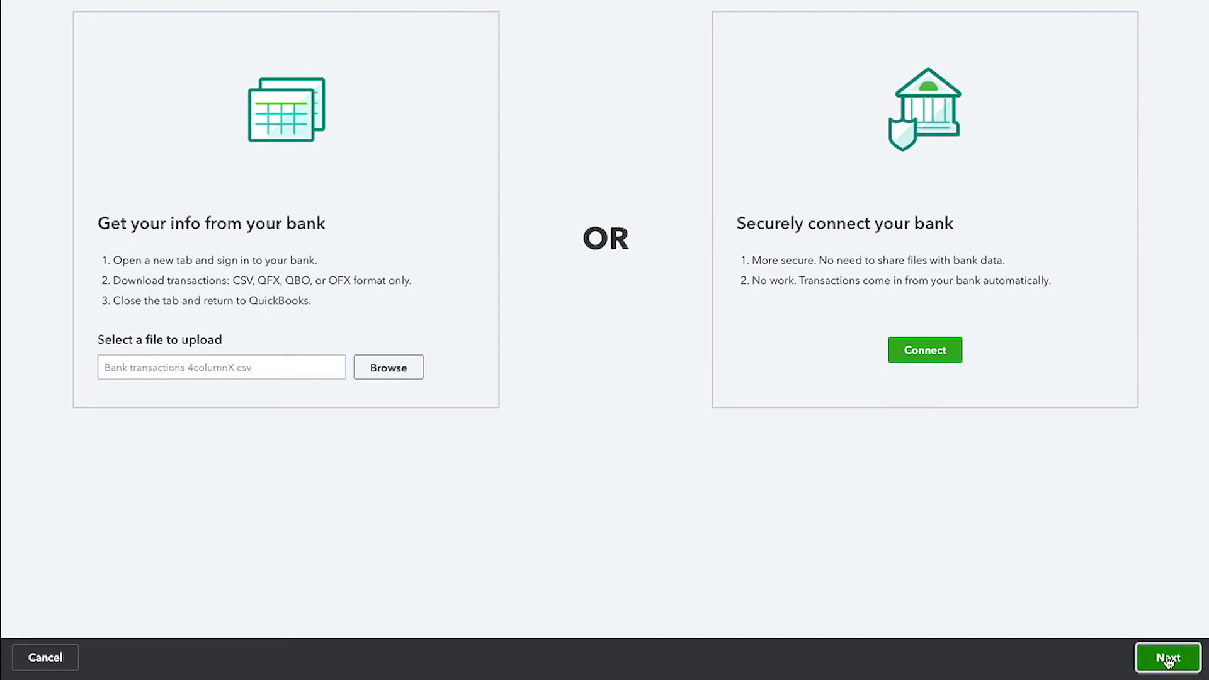
Choose Cash and cash equivalents as the account and set the date format to MM/dd/yyyy.
click(606, 220)
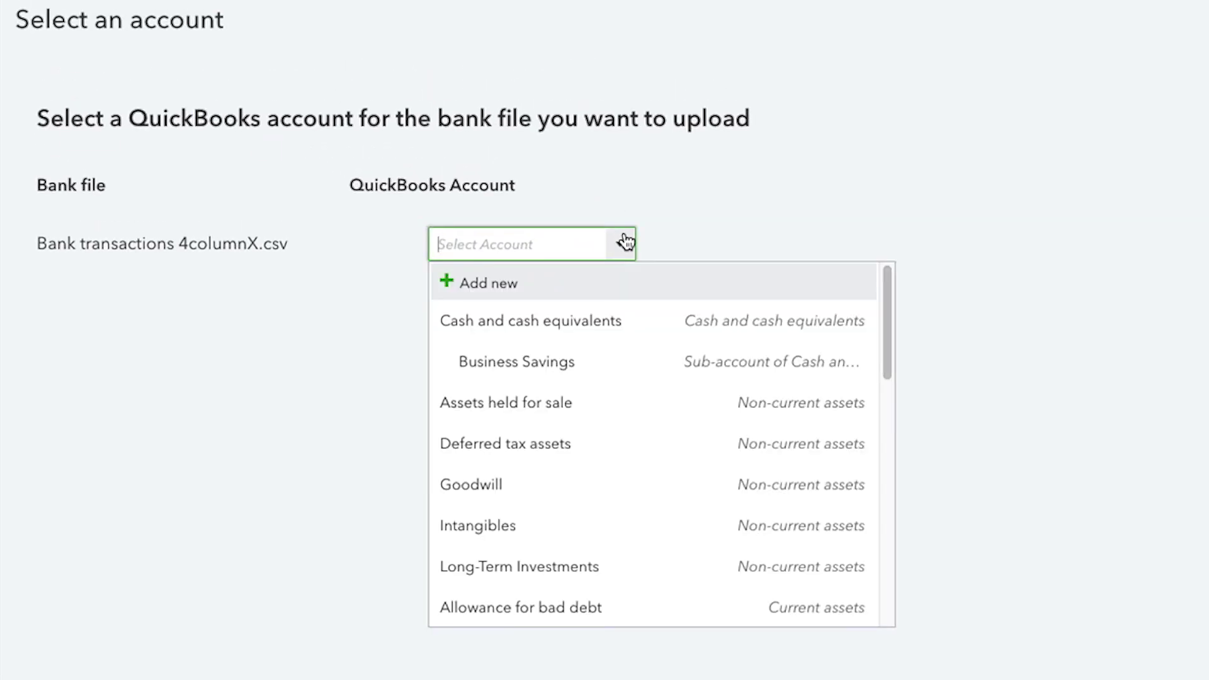
click(605, 322)
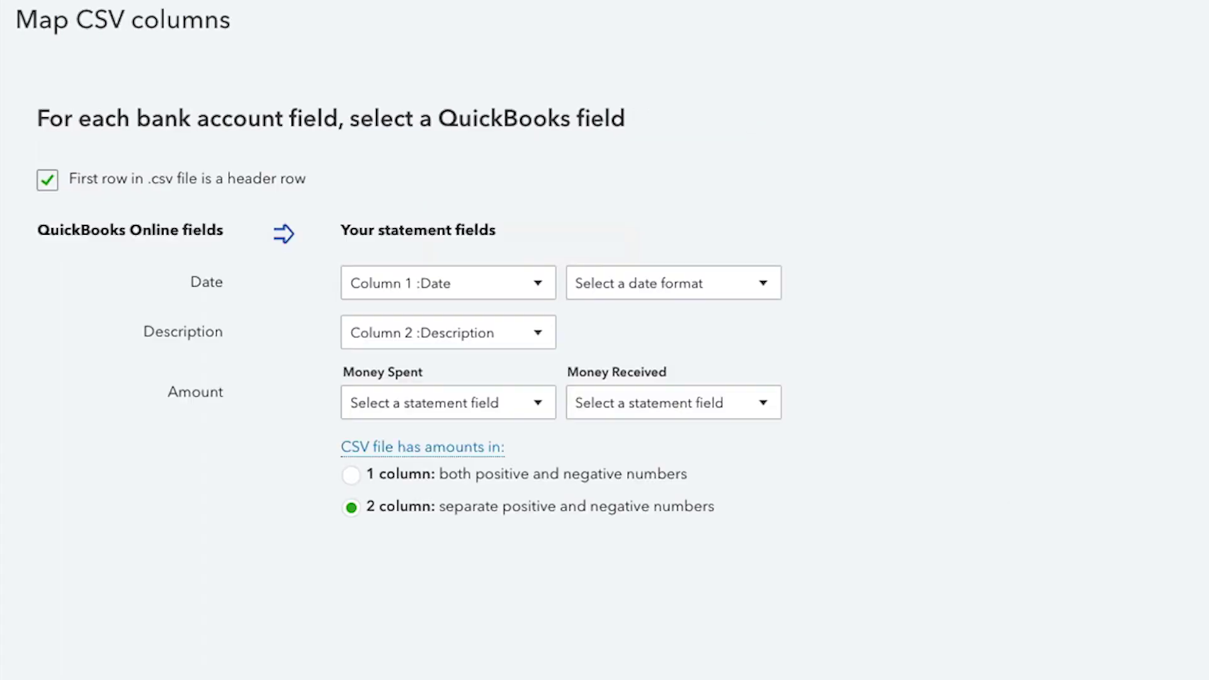
click(773, 286)
click(699, 360)
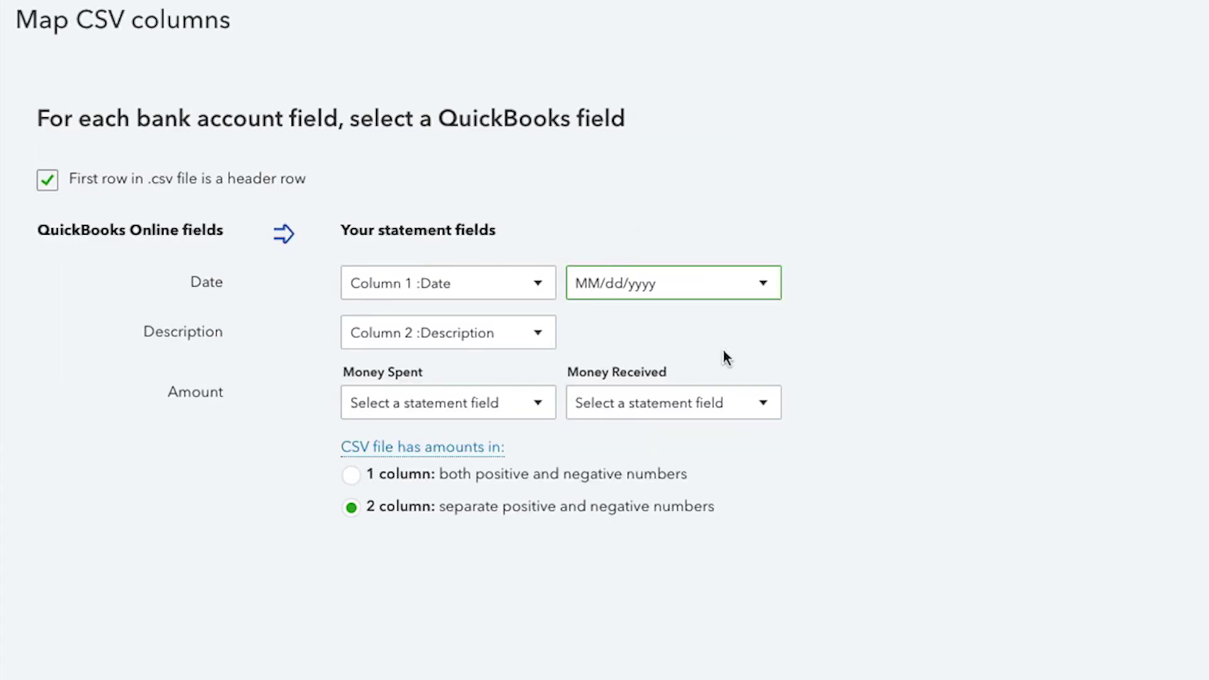
Map Money Spent to Column 4 :Debit and Money Received to Column 3 :Credit.
click(537, 403)
click(486, 570)
click(693, 403)
click(693, 540)
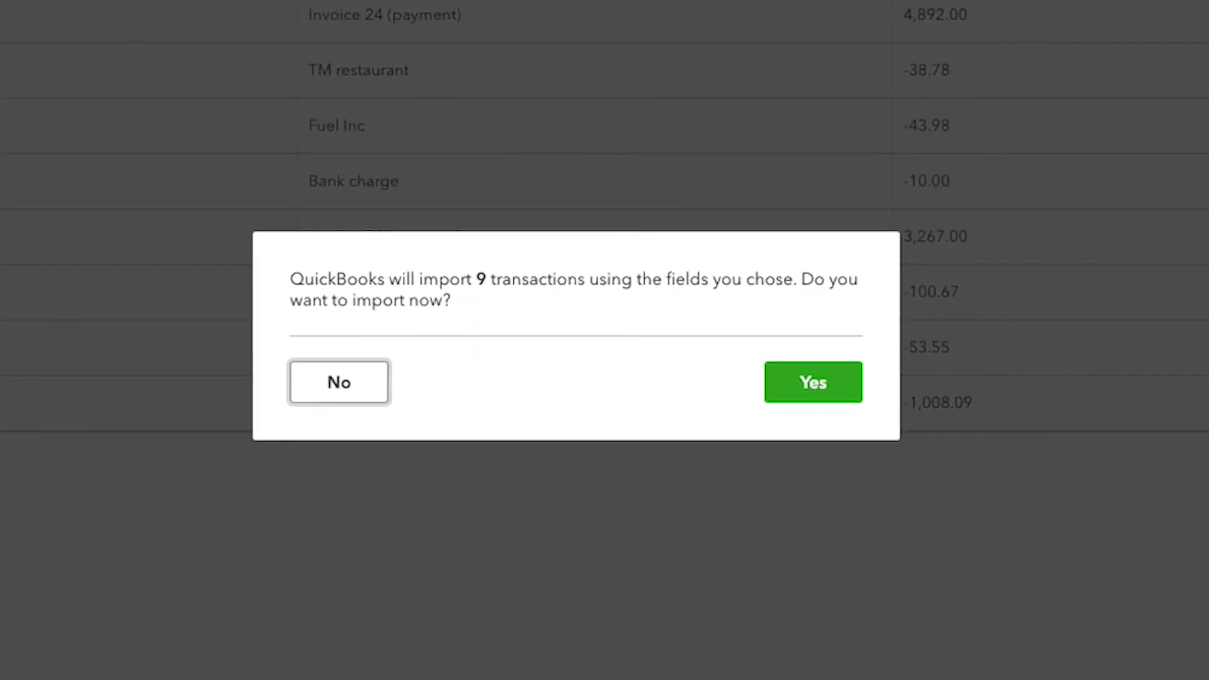
Confirm importing the 9 transactions and go to the Banking review page.
click(815, 398)
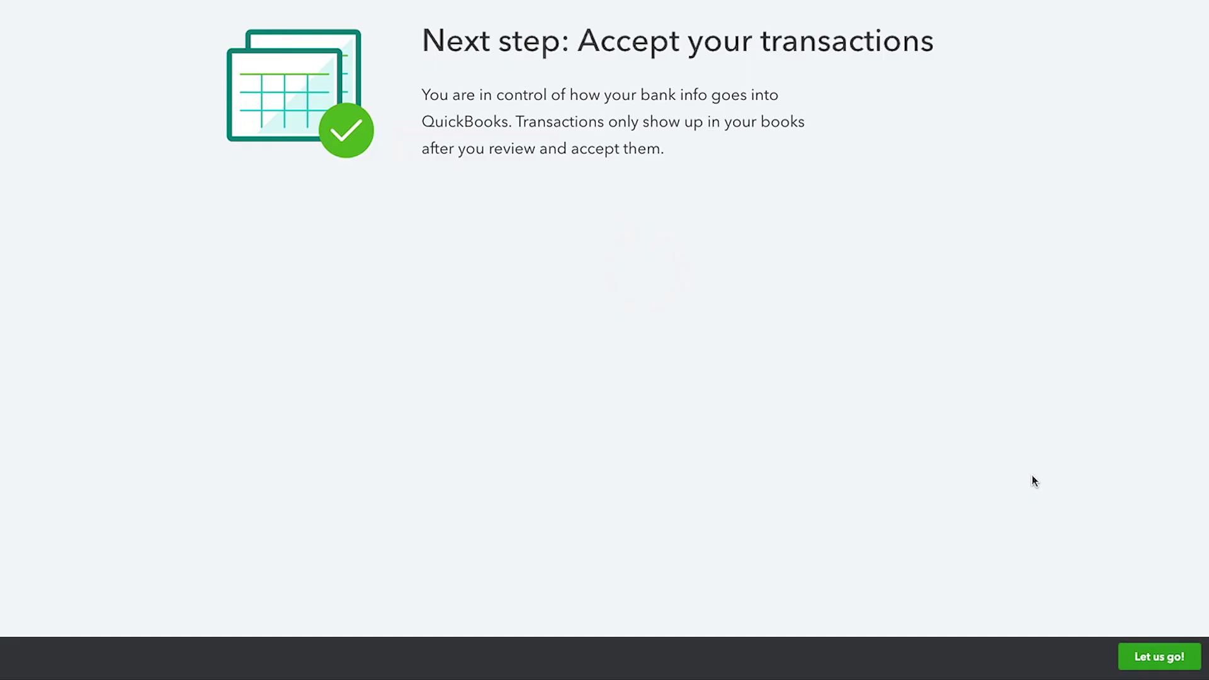
click(1158, 659)
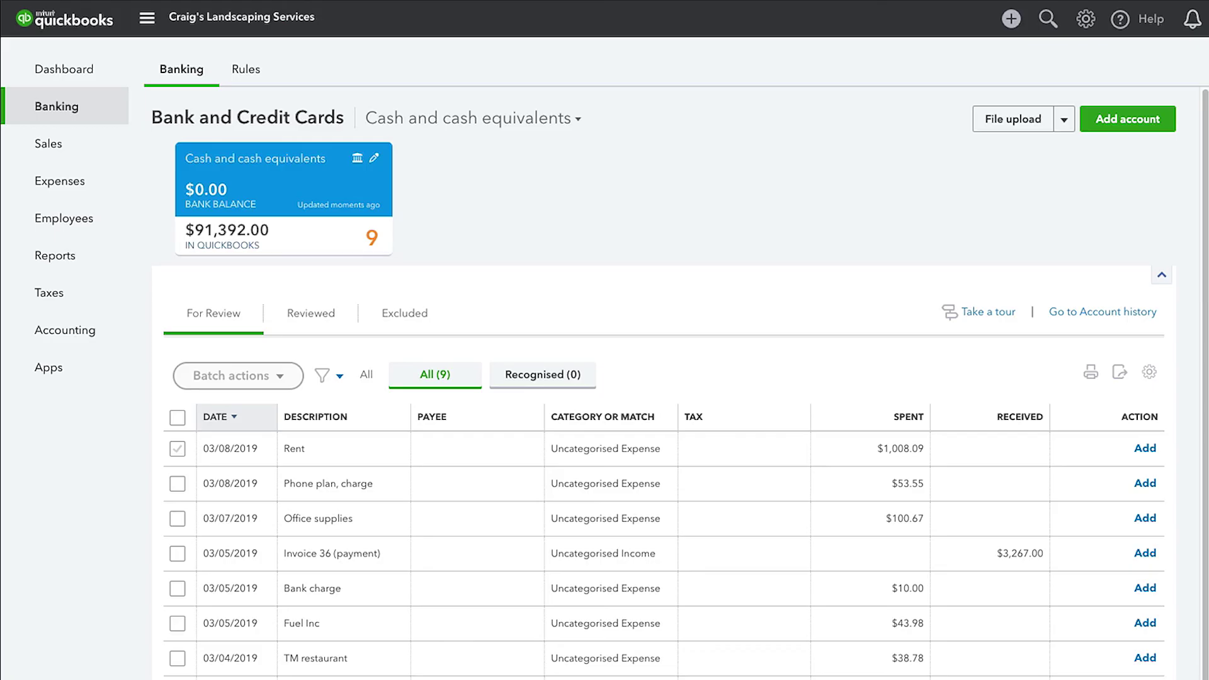
Add the $1,008.09 Rent transaction as Utilities from Bank Inc with 10% Purchases tax.
click(178, 449)
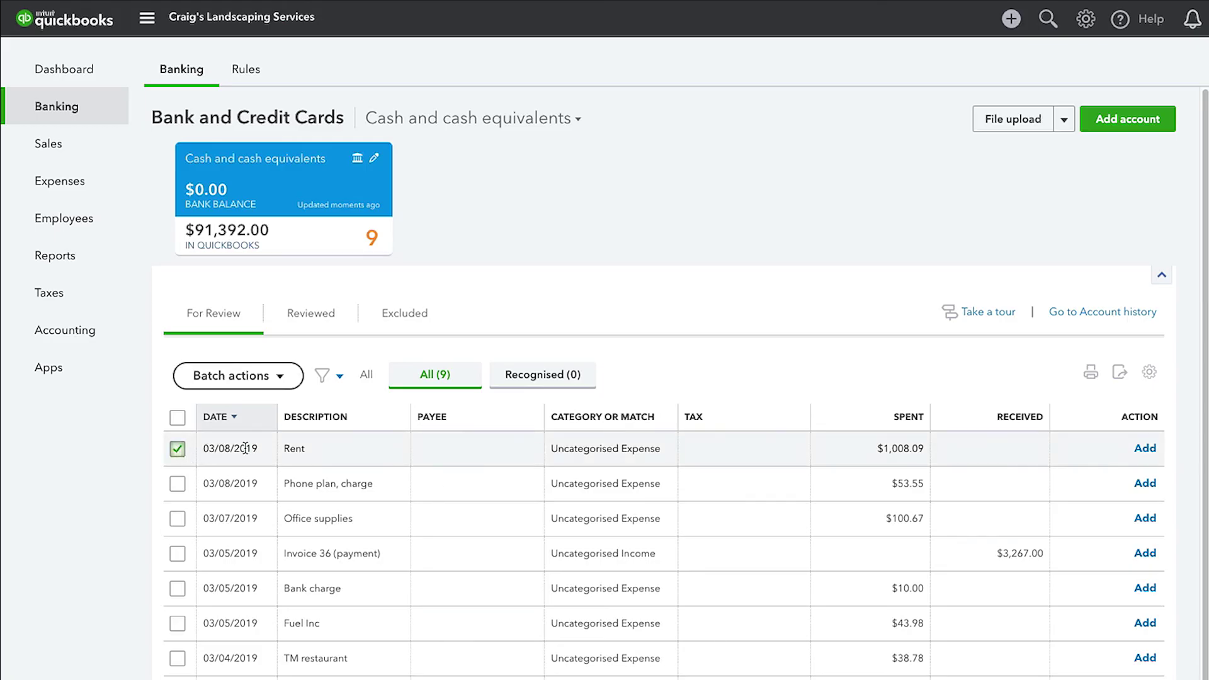
scroll(1134, 475, down, 2)
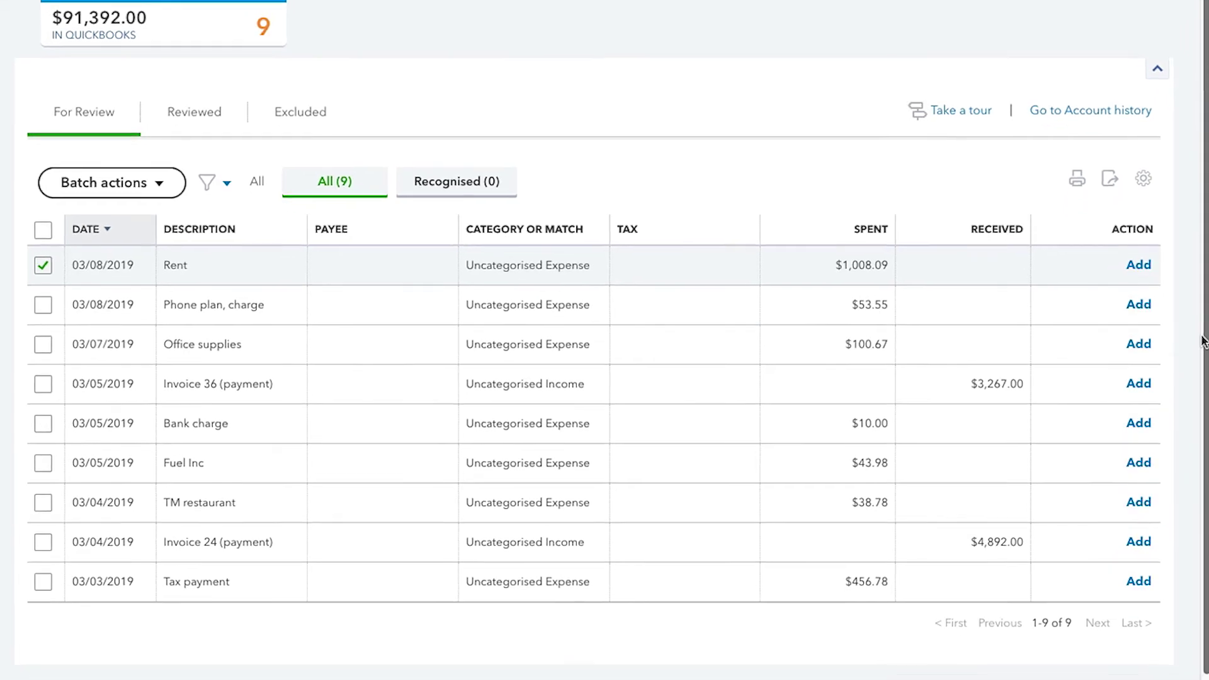
click(563, 264)
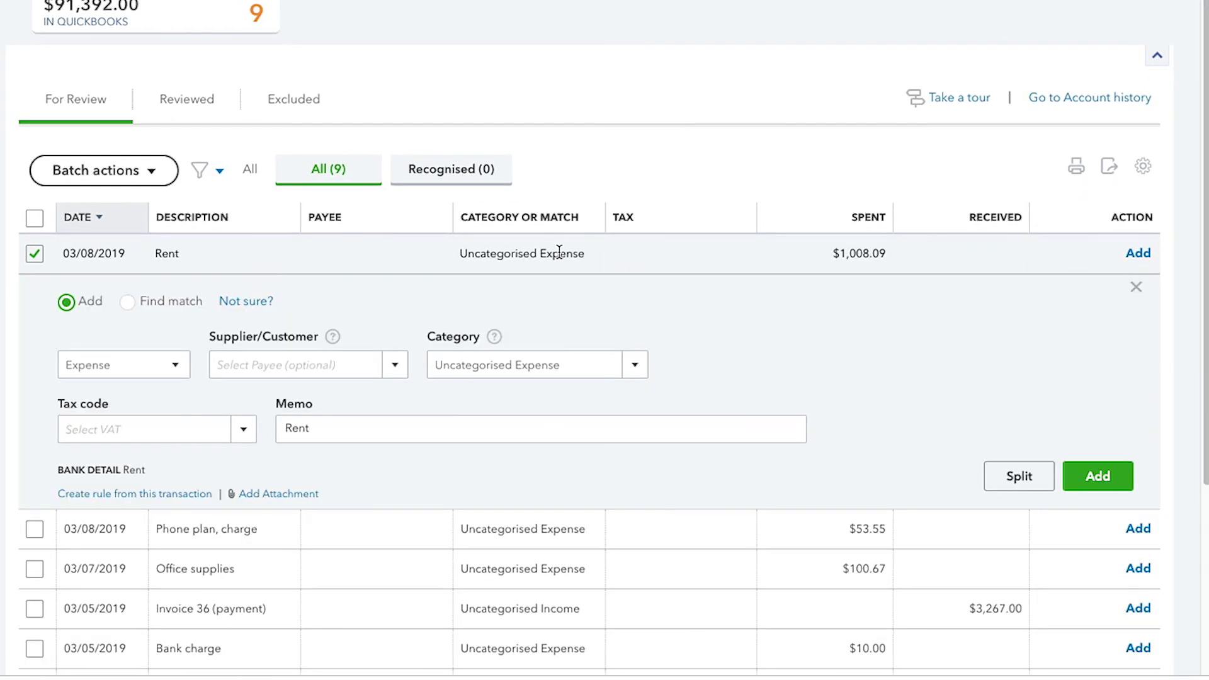
click(635, 372)
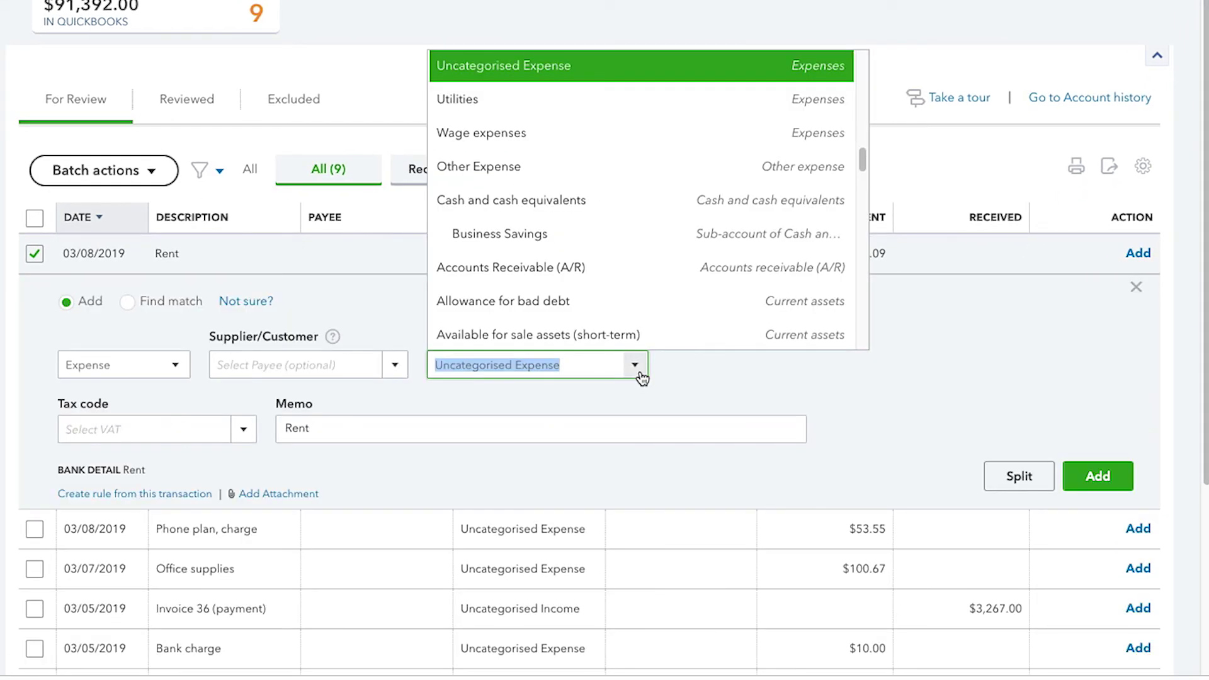
click(536, 112)
click(397, 367)
click(292, 112)
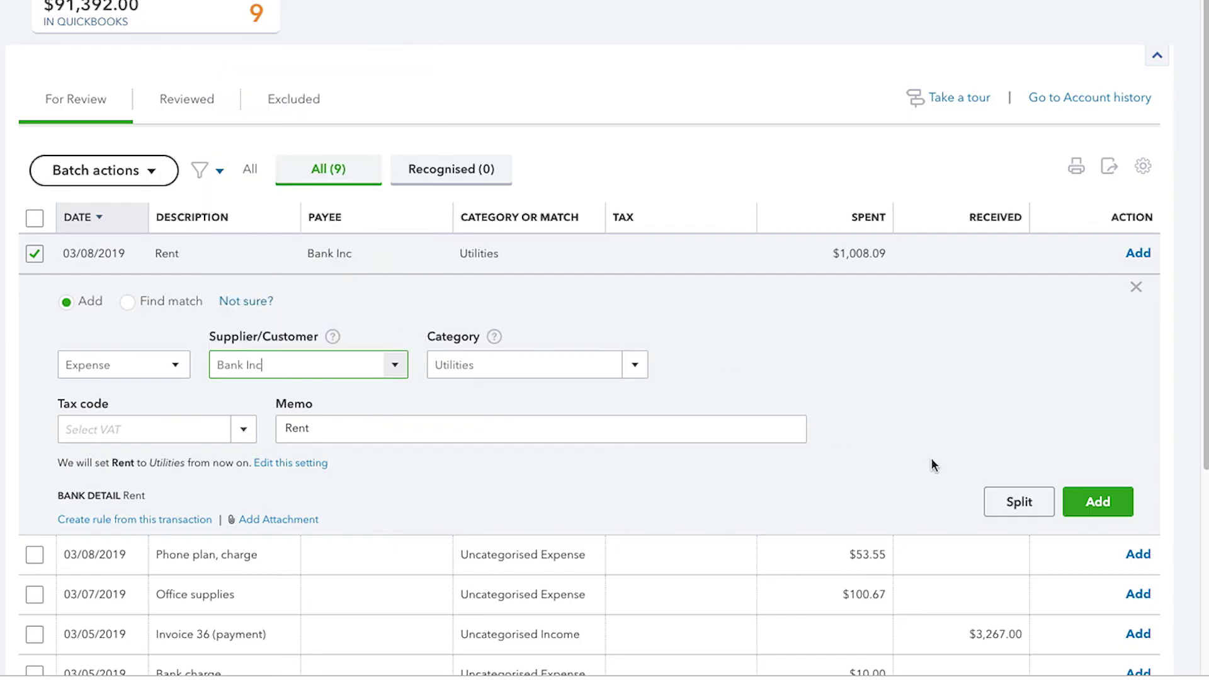
click(243, 429)
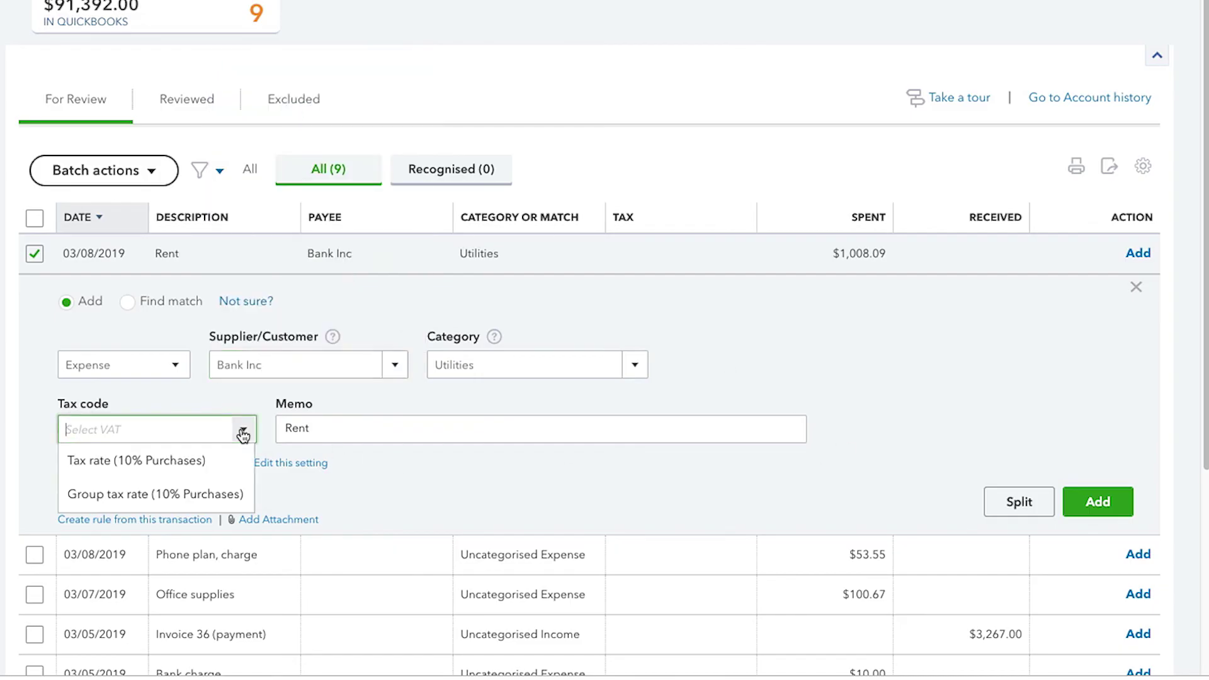
click(203, 456)
click(1106, 500)
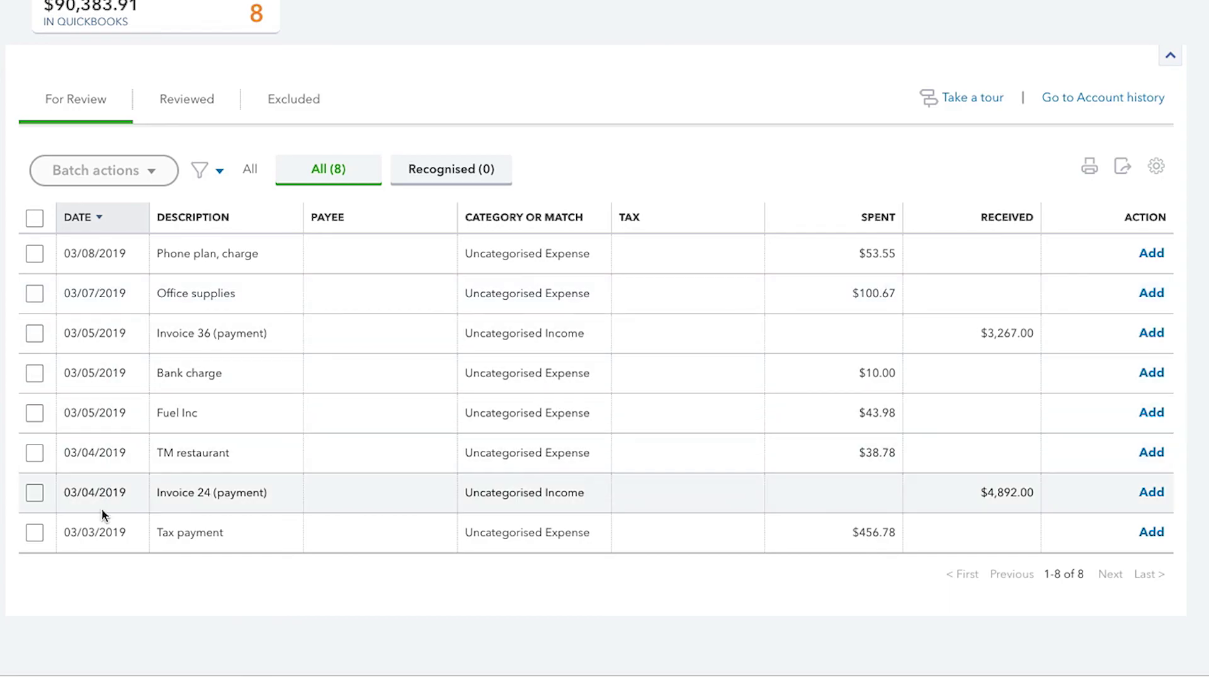
click(34, 374)
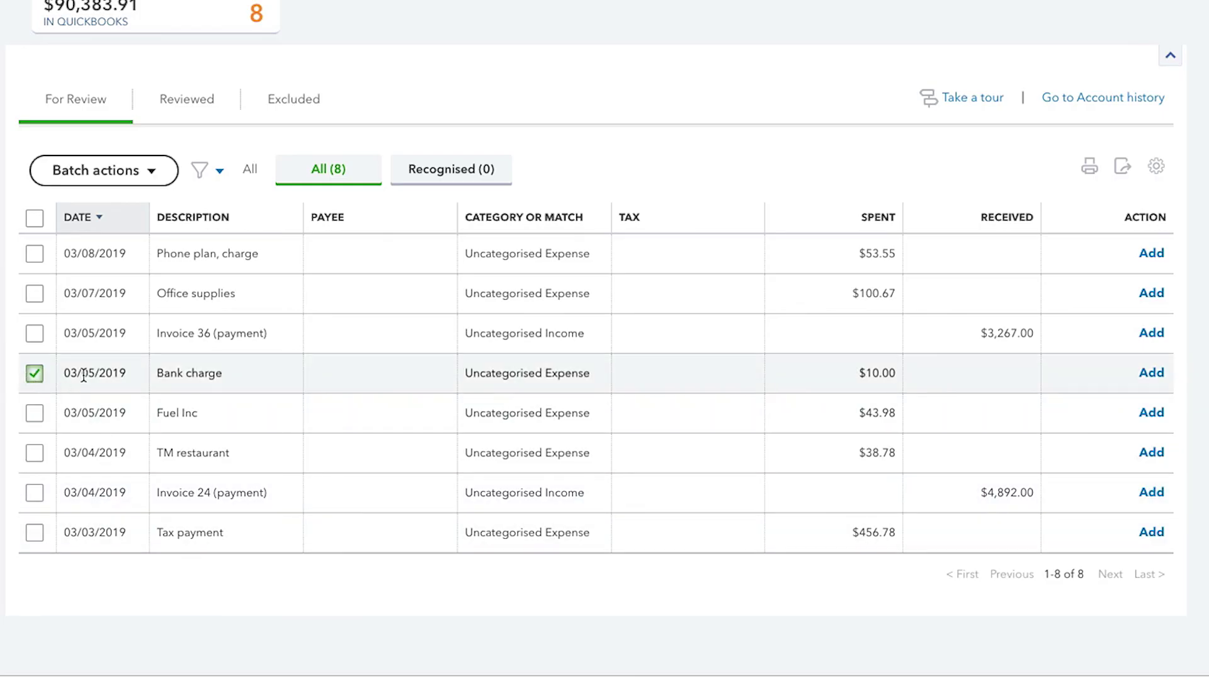